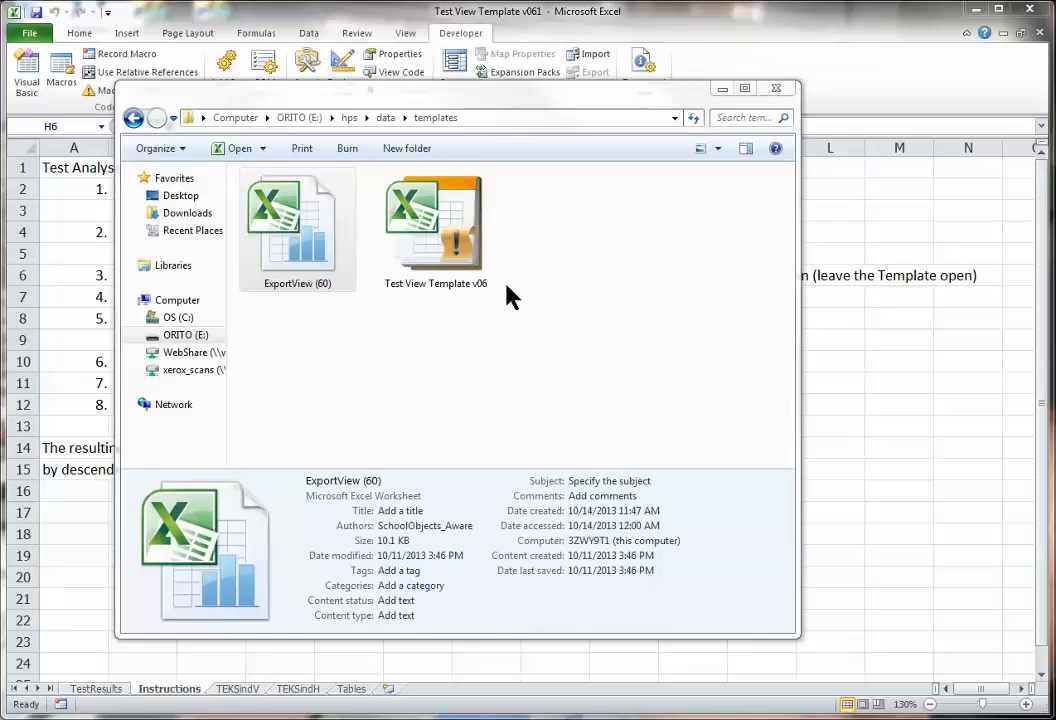
- Set the grade and subject in cell B2 of the TestResults sheet to 3 Math
key("Escape")
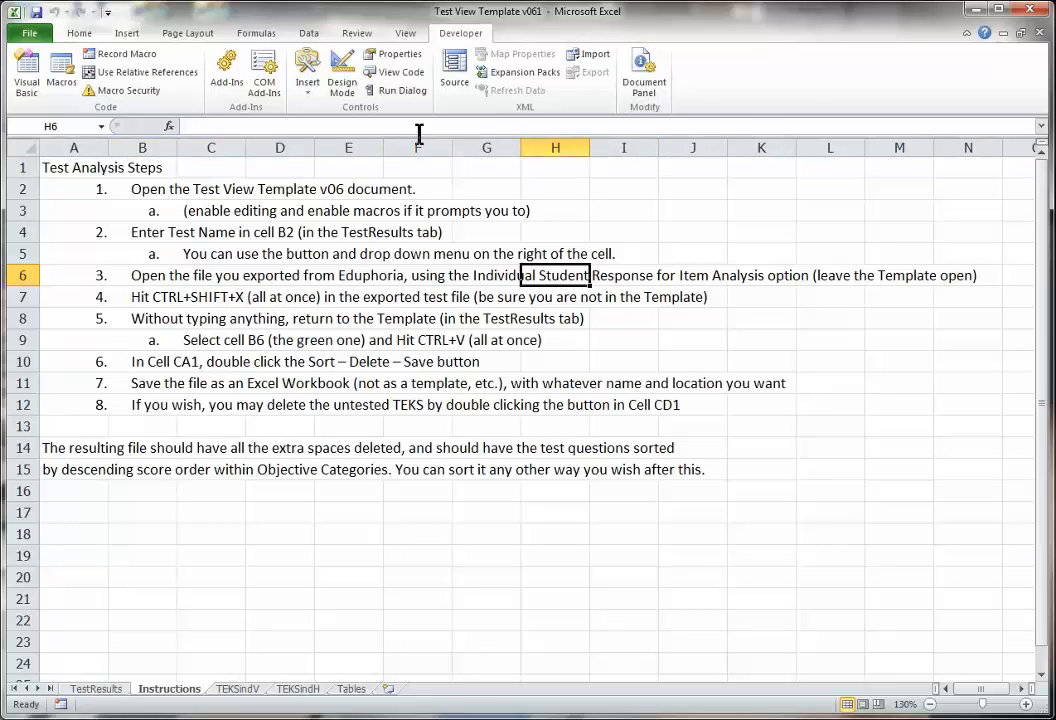
left_click(113, 691)
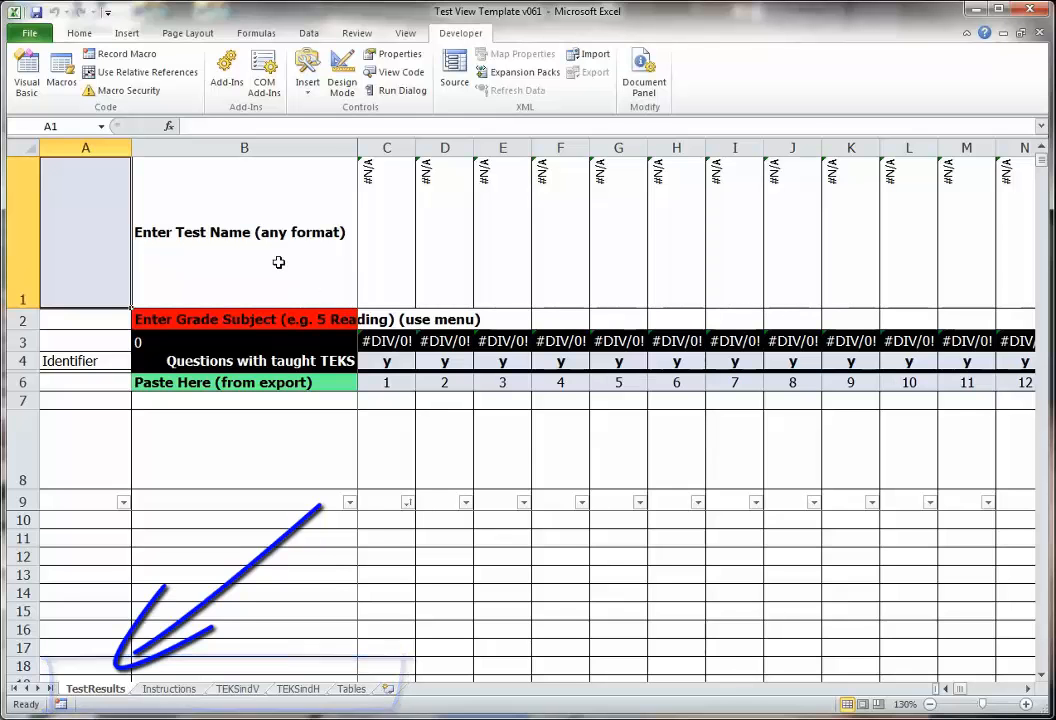
left_click(271, 322)
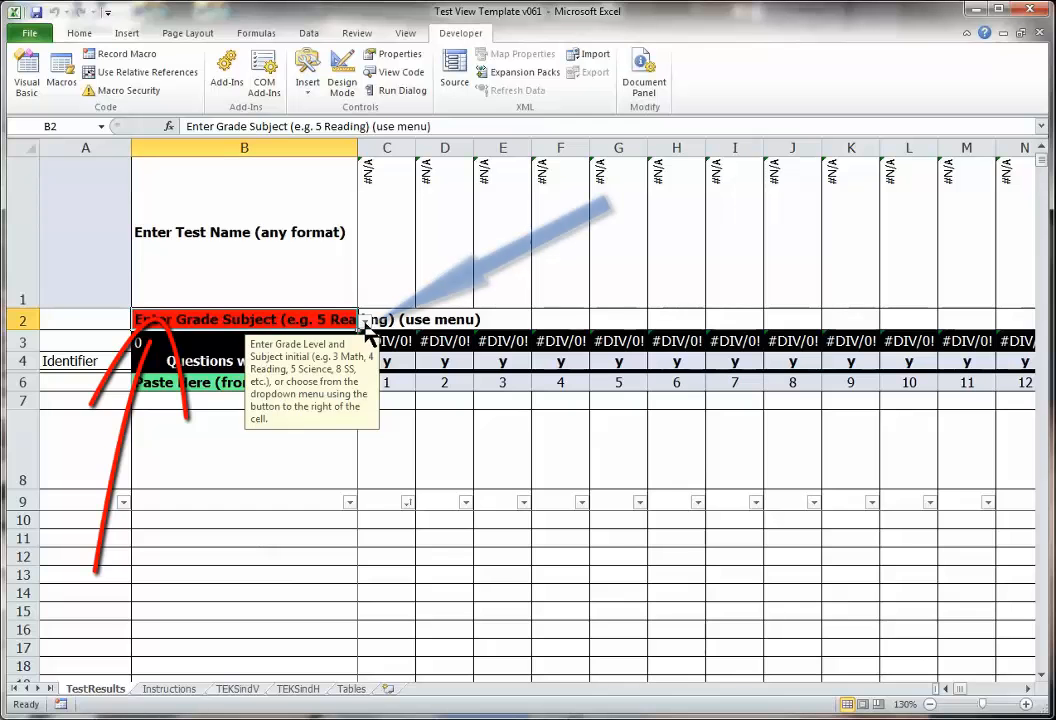
left_click(365, 320)
mouse_move(362, 343)
left_mouse_down()
mouse_move(361, 389)
mouse_move(361, 342)
left_mouse_up()
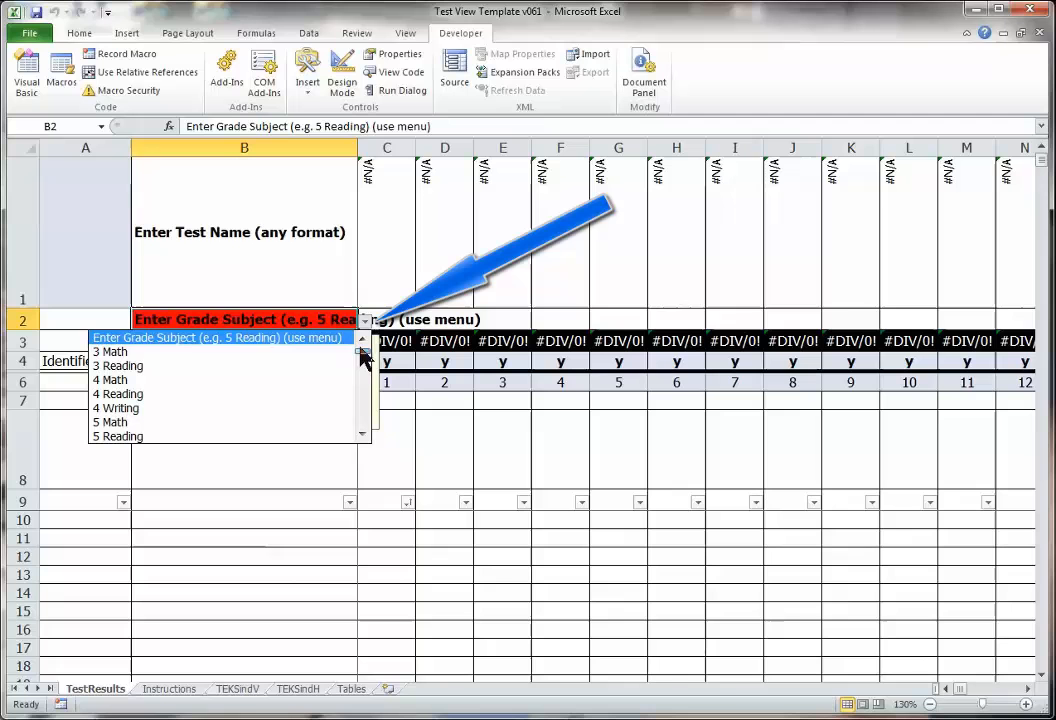
left_click(300, 352)
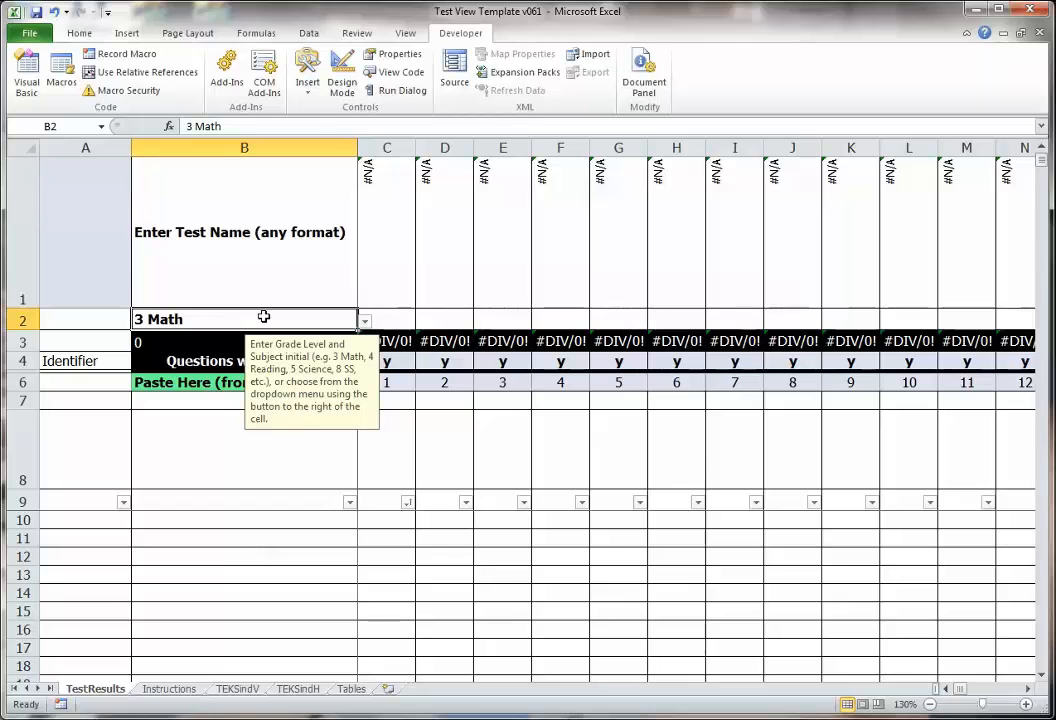
- Enter the test name "2013 Benchmark 5, Math 3B" in cell B1
left_click(248, 260)
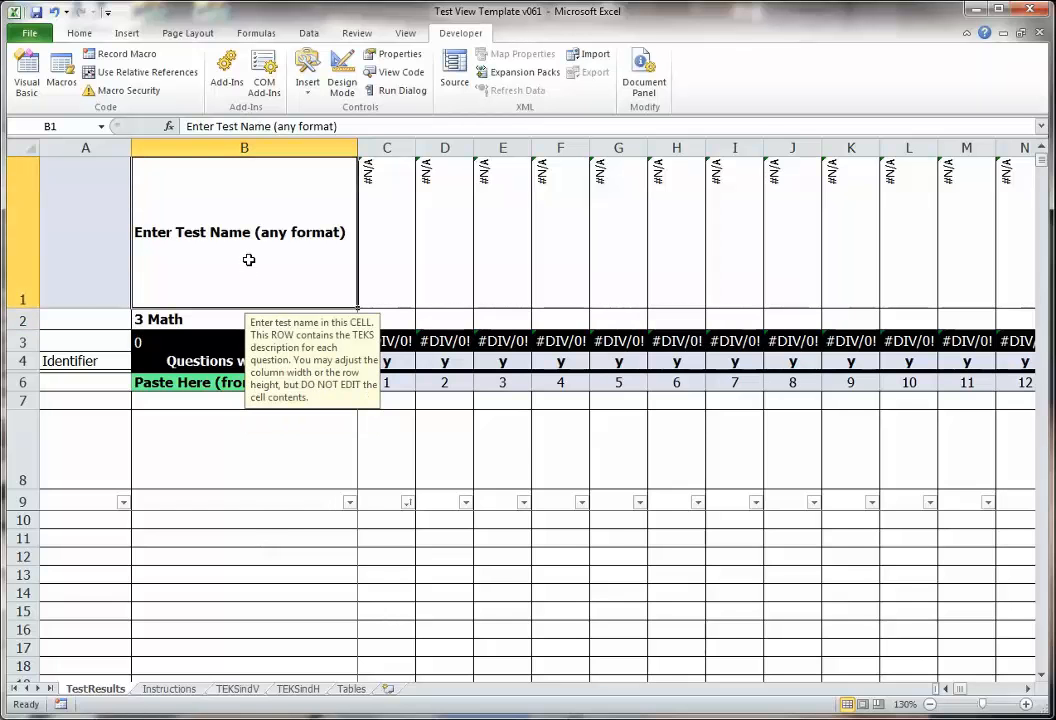
type("2013 ")
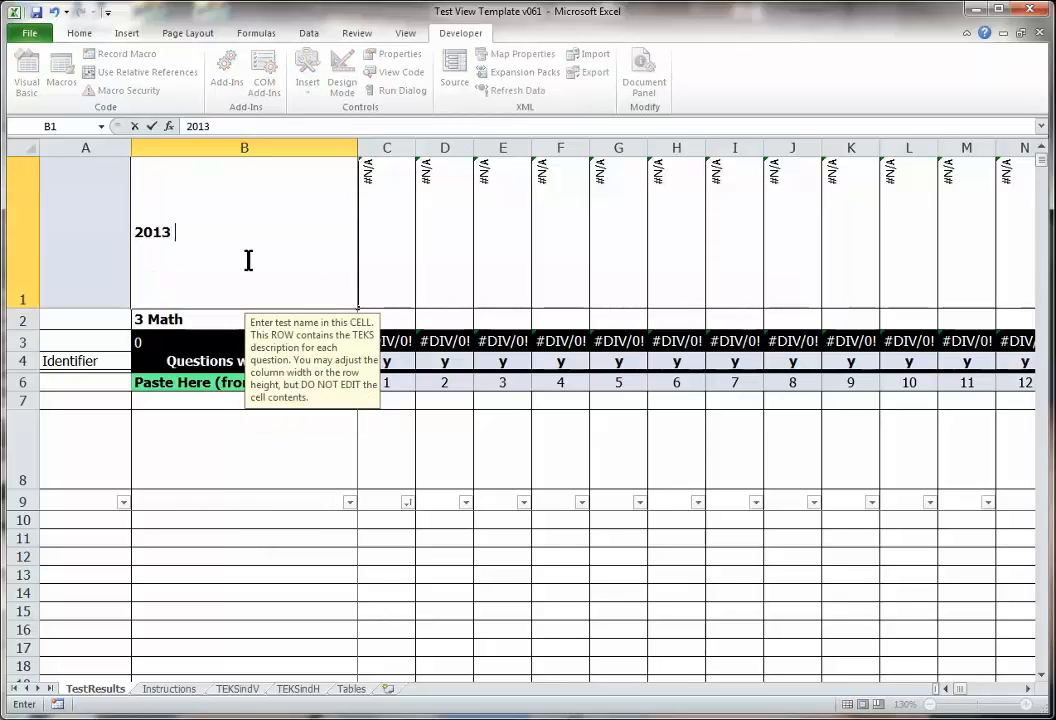
type("Benchmar")
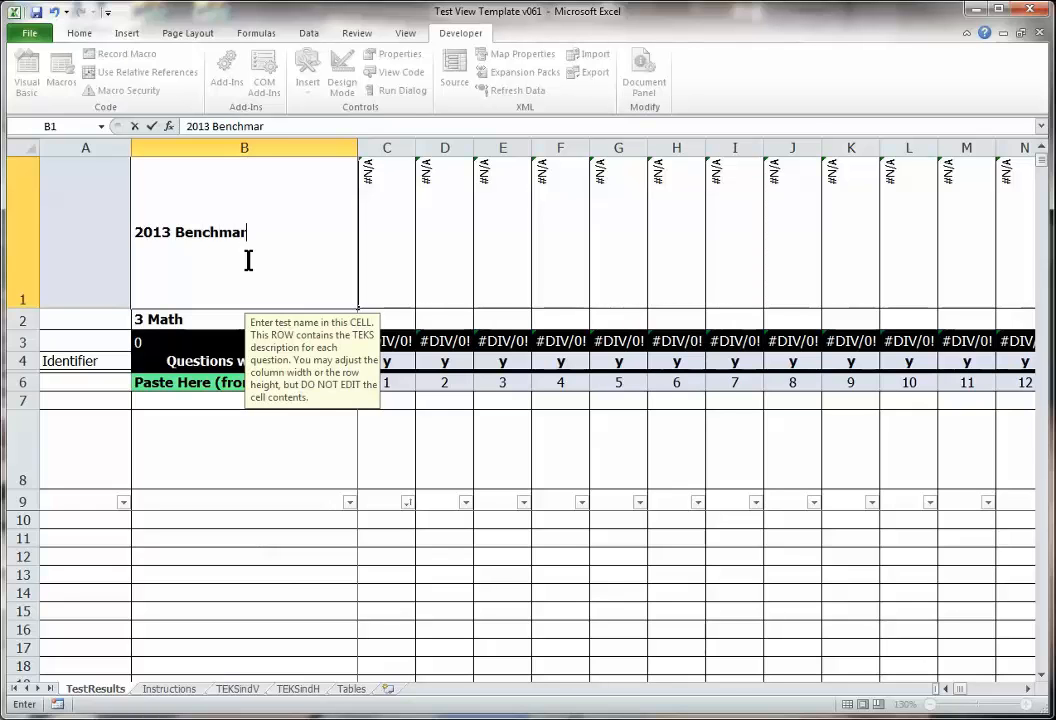
type("k 5, Math 3")
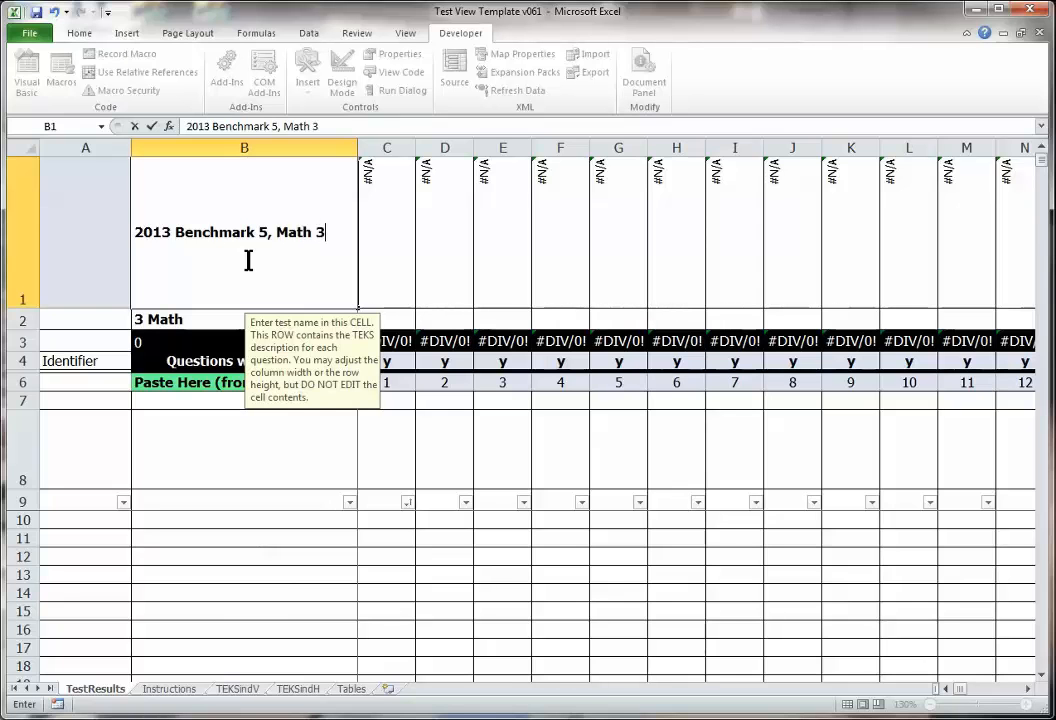
type("B")
left_click(270, 455)
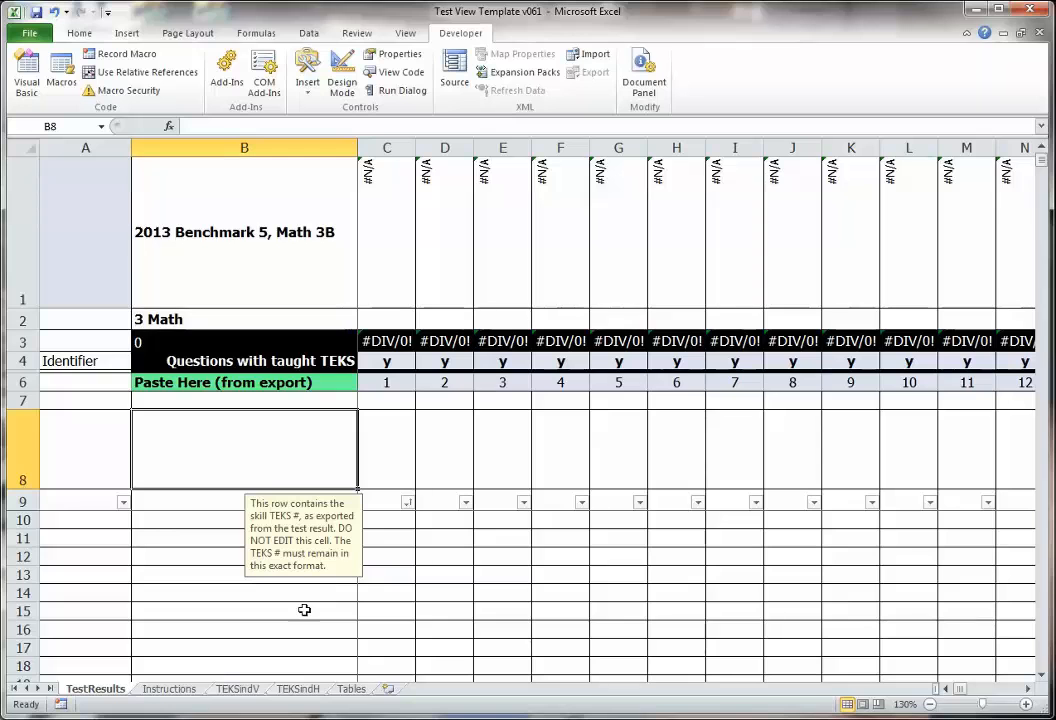
- Open the exported workbook ExportView (60) from the templates folder and run the macro that reformats and copies its results
key("alt+Tab")
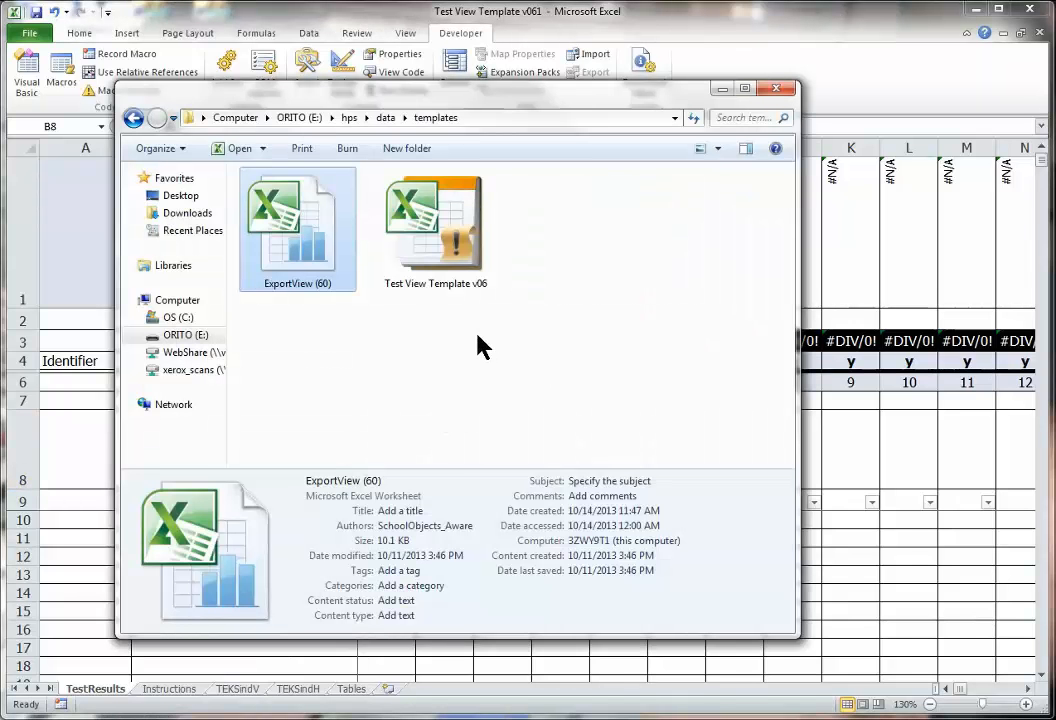
double_click(309, 245)
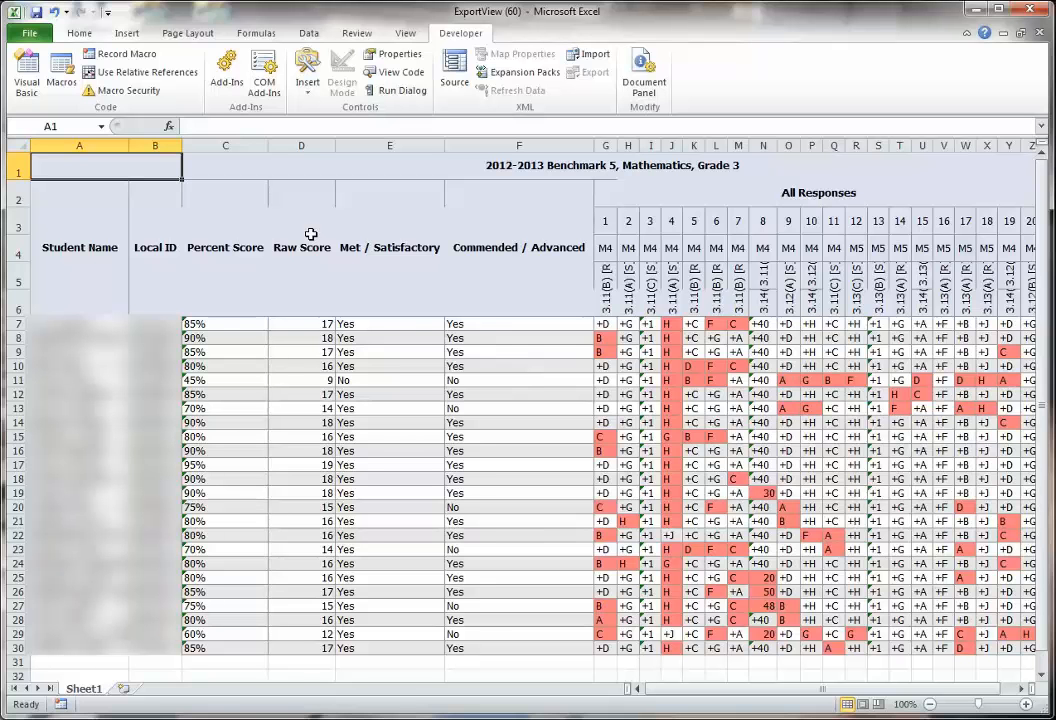
key("ctrl+shift+x")
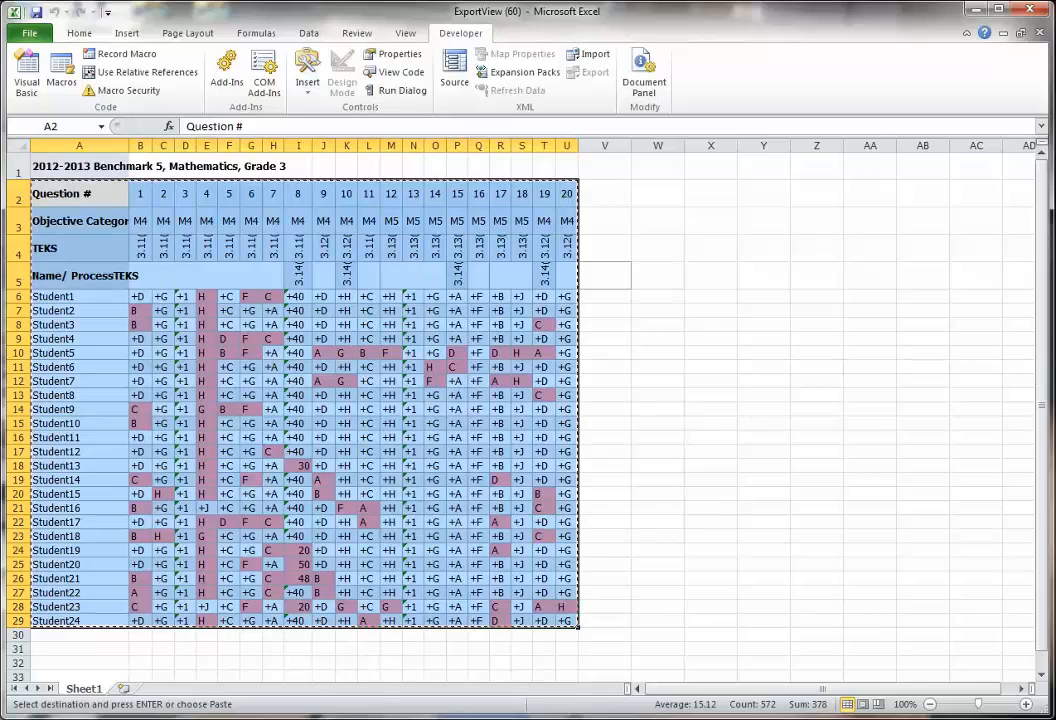
- Paste the copied test results into the template's green cell B6 on the TestResults sheet
key("alt+Tab")
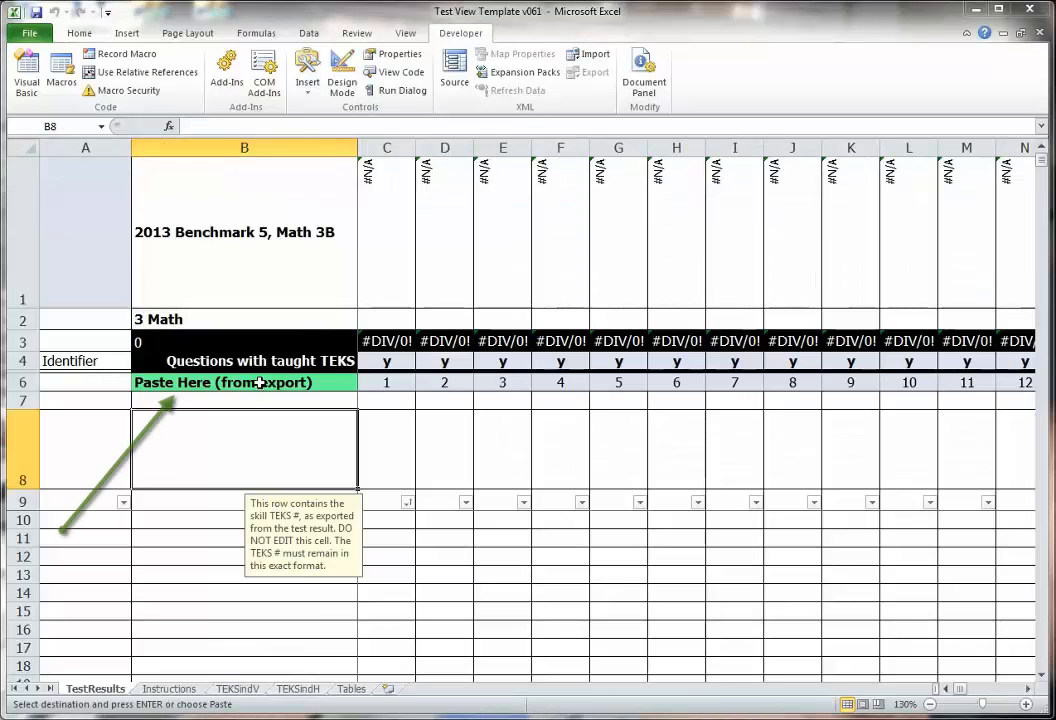
left_click(259, 382)
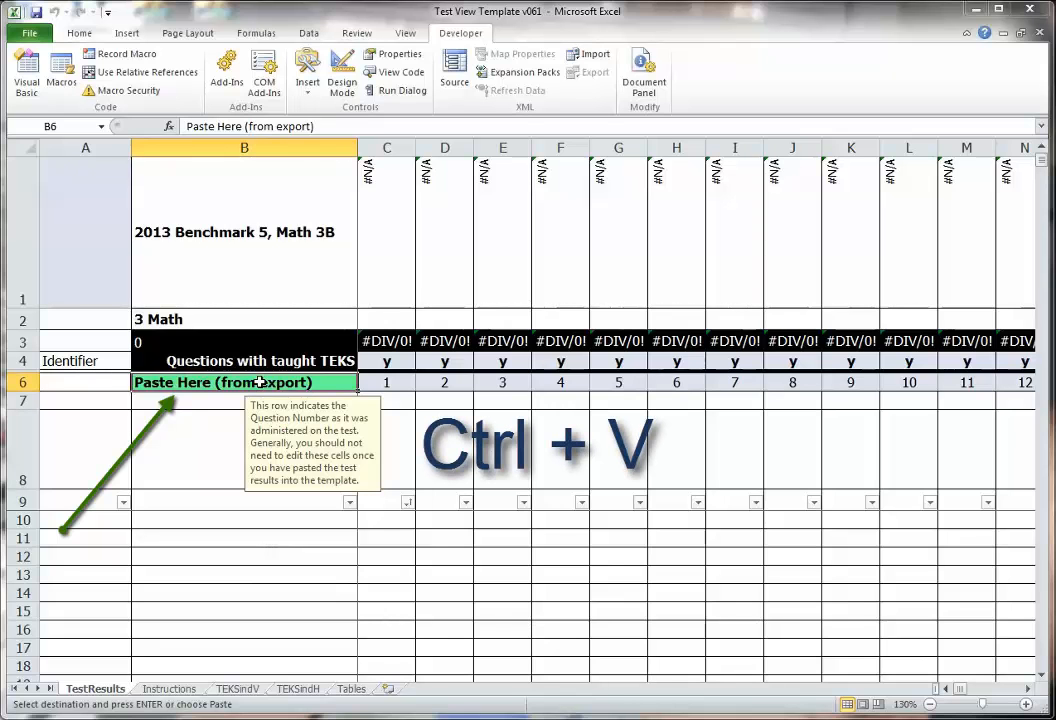
right_click(260, 384)
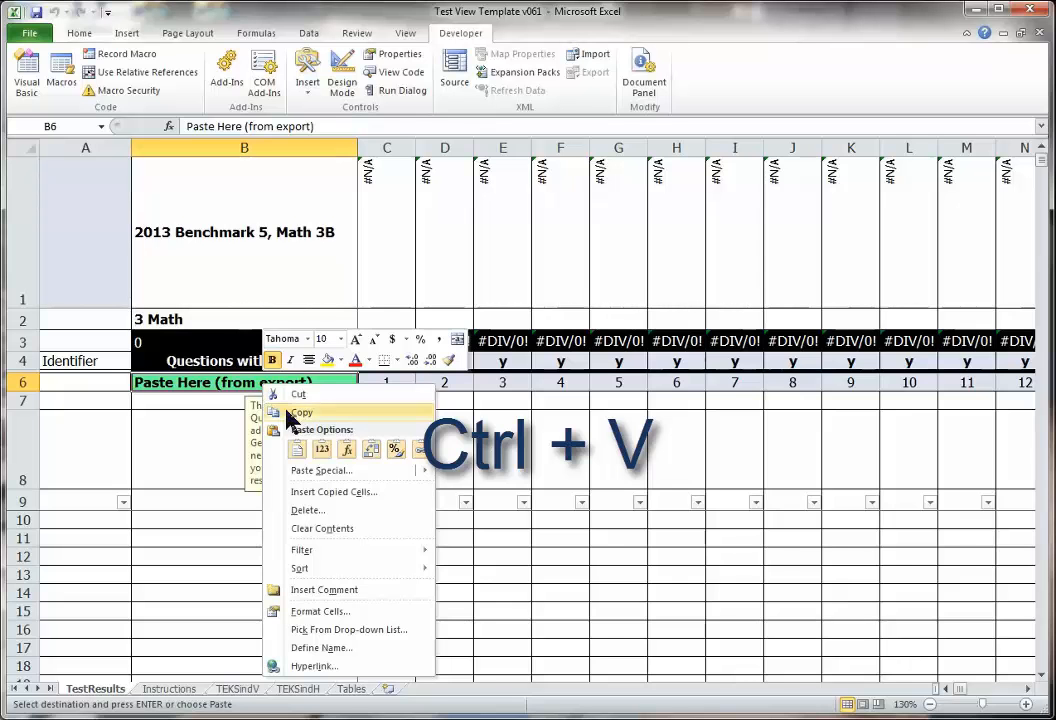
left_click(297, 450)
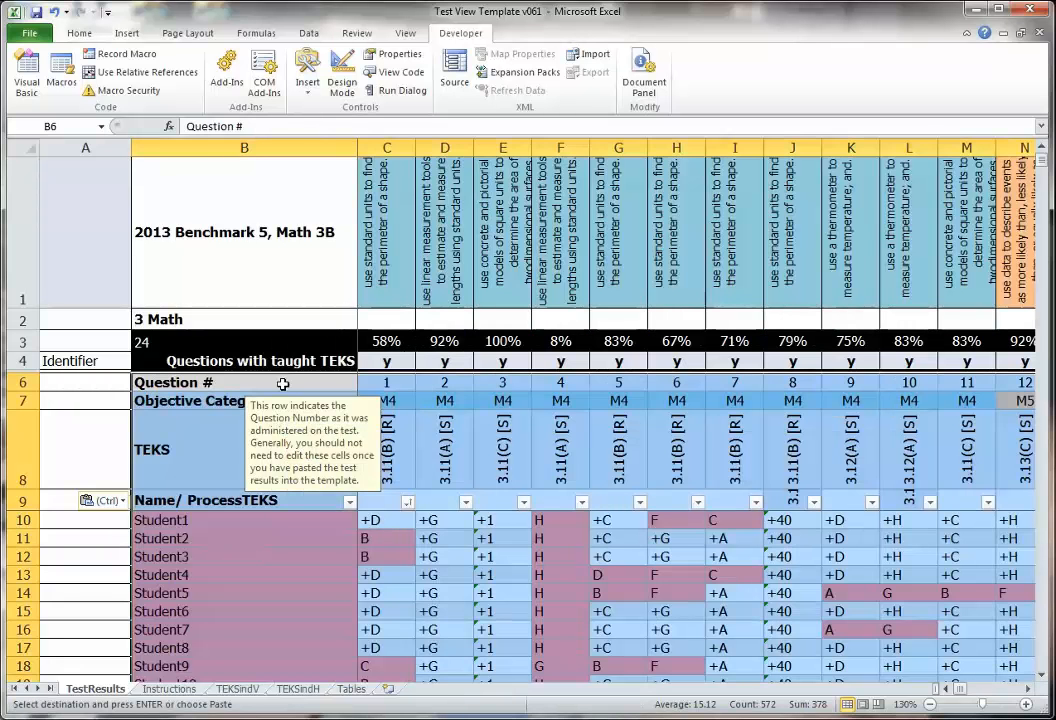
key("ctrl+2")
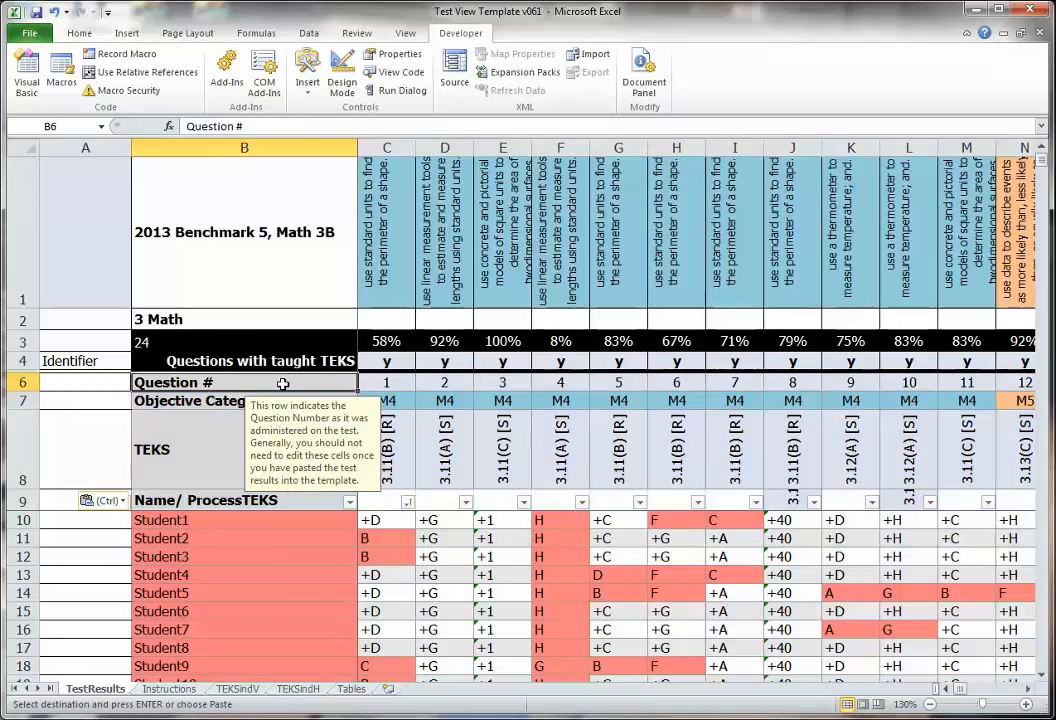
- Run the template's Delete Untested TEKS command to remove the untested skill columns
left_click_drag(716, 549, 905, 641)
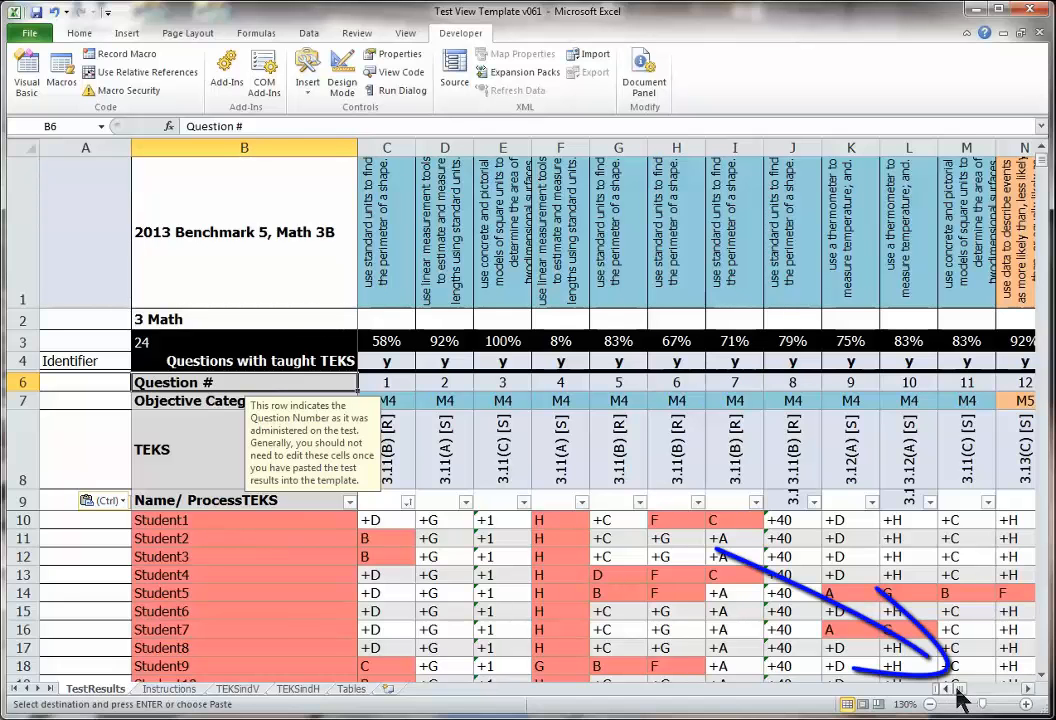
left_click_drag(958, 690, 975, 690)
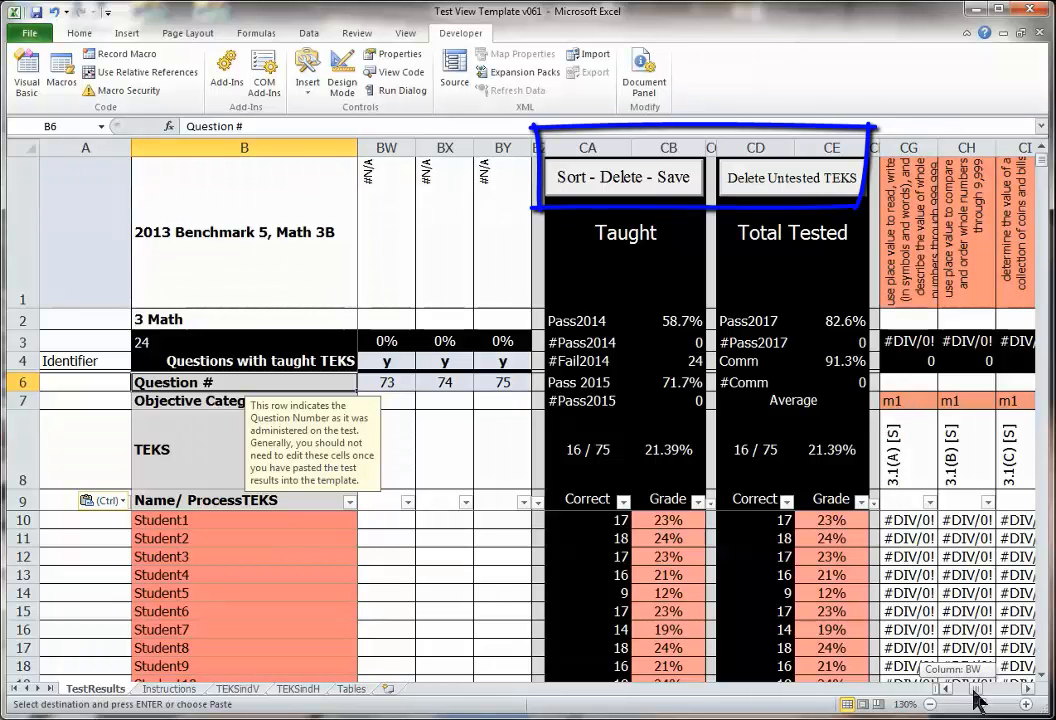
left_click_drag(975, 692, 983, 697)
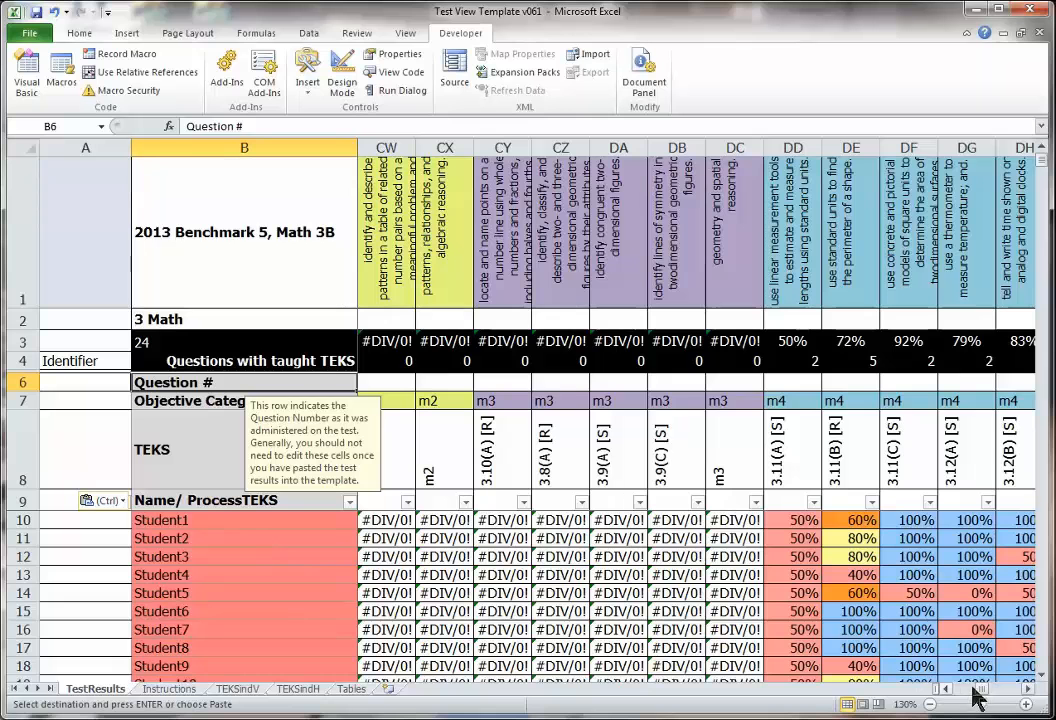
left_click_drag(979, 698, 975, 697)
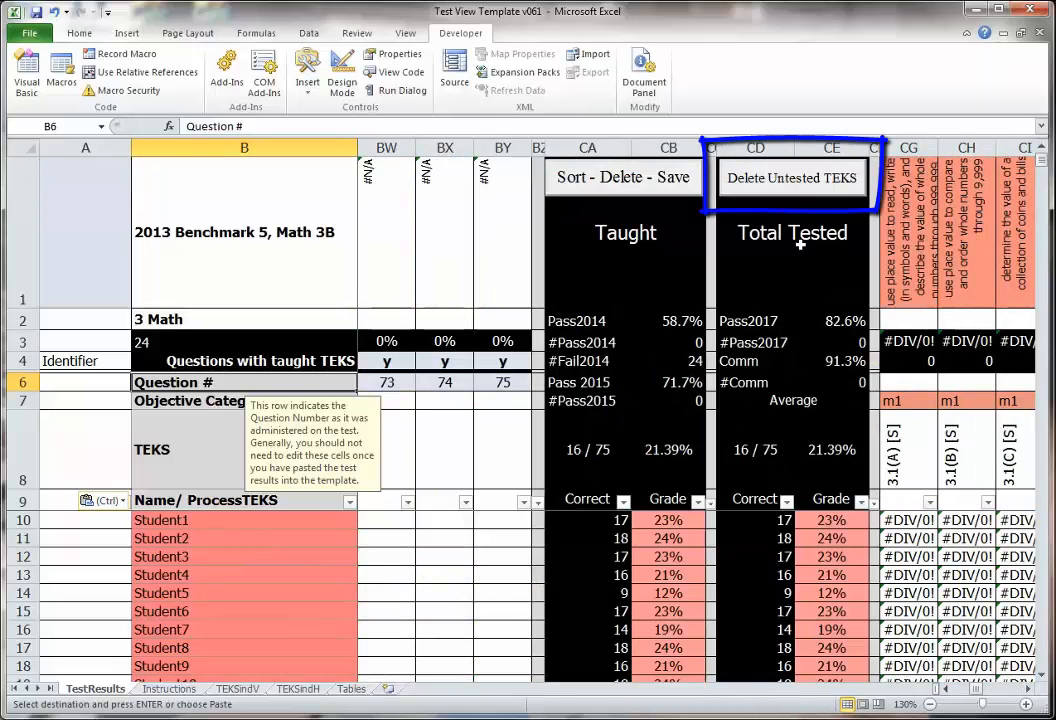
left_click(790, 182)
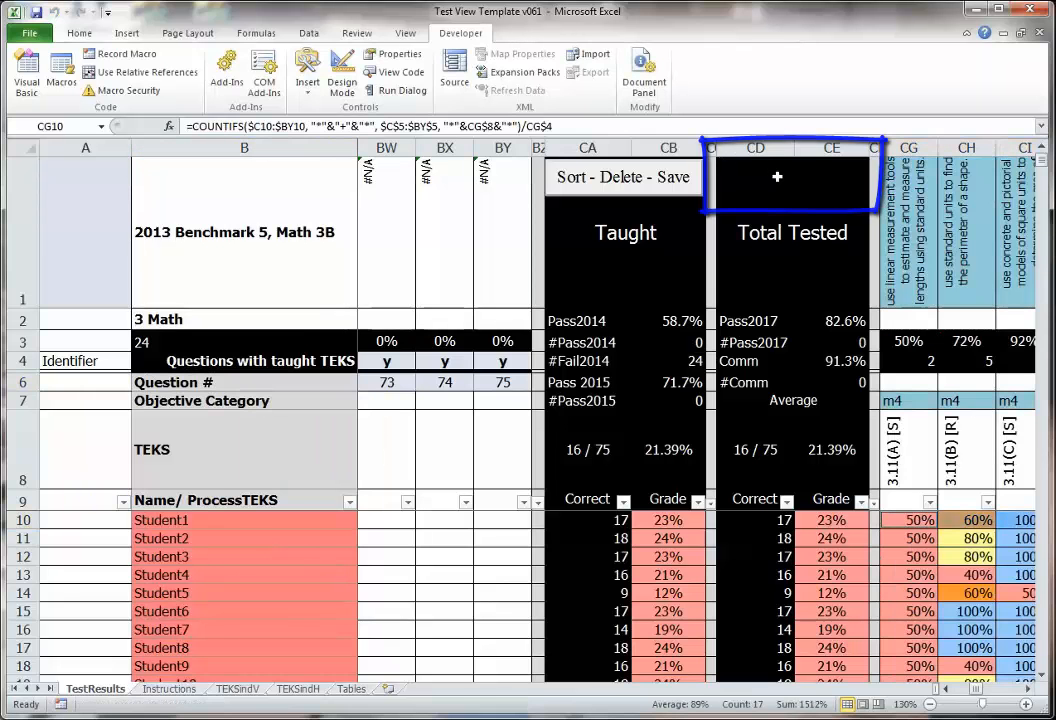
left_click(977, 690)
mouse_move(977, 693)
left_mouse_down()
mouse_move(977, 703)
mouse_move(962, 700)
mouse_move(978, 700)
left_mouse_up()
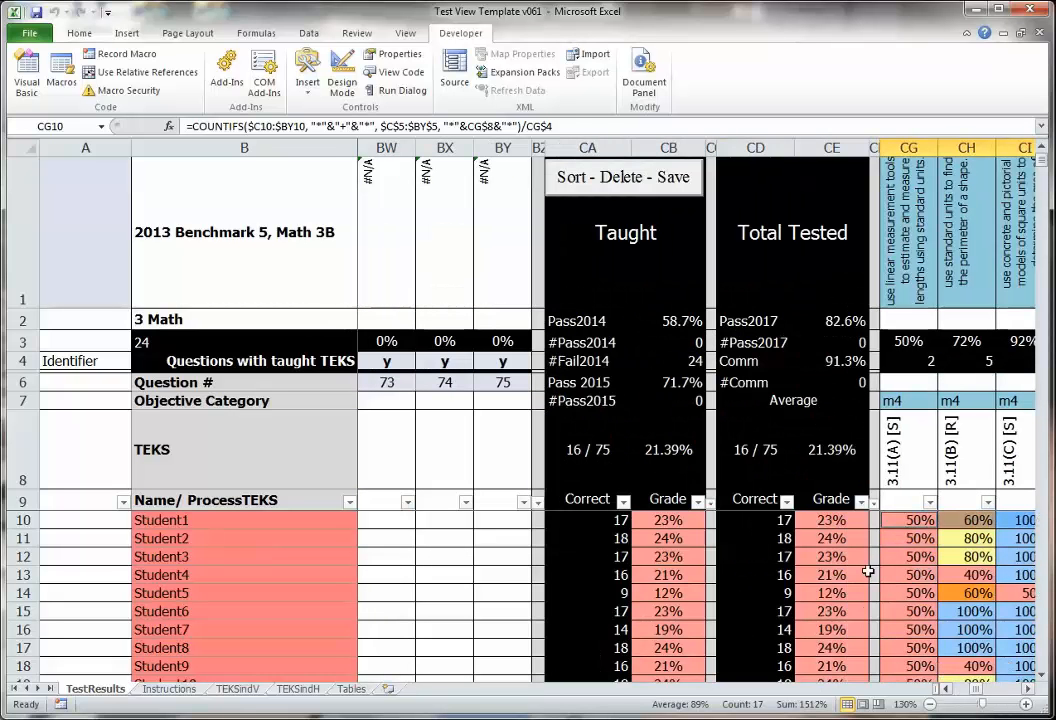
- Run Sort - Delete - Save and save the results as a macro-free Excel Workbook named "2013 Benchmark 5, Math 3B"
left_click(604, 183)
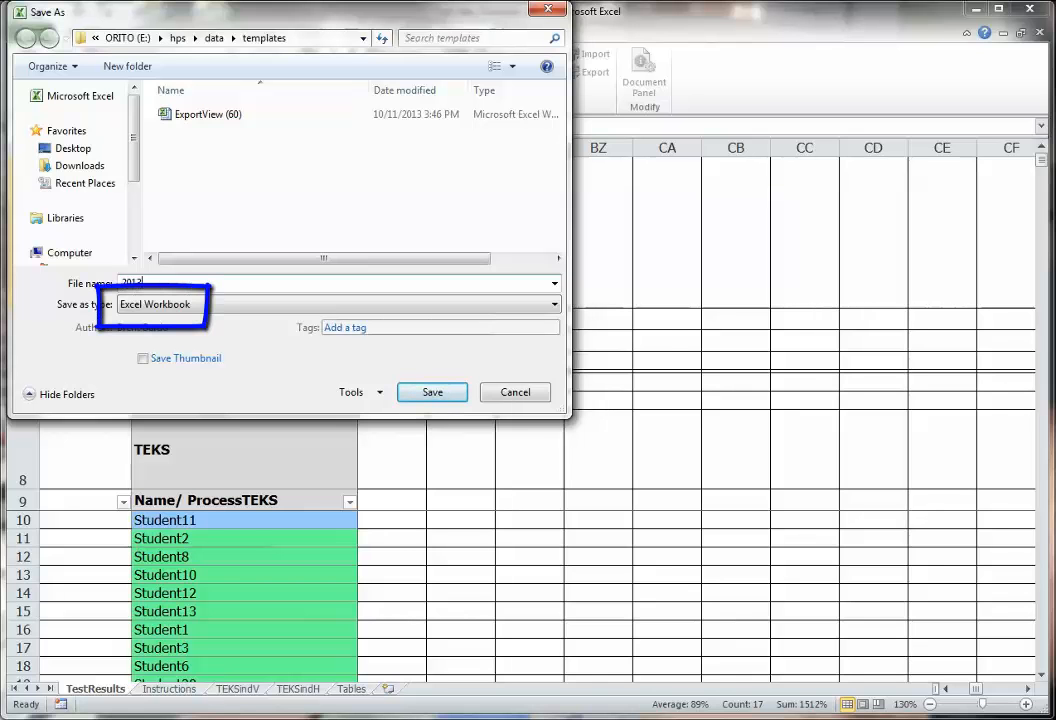
type("Benchmark 5, Math 3B")
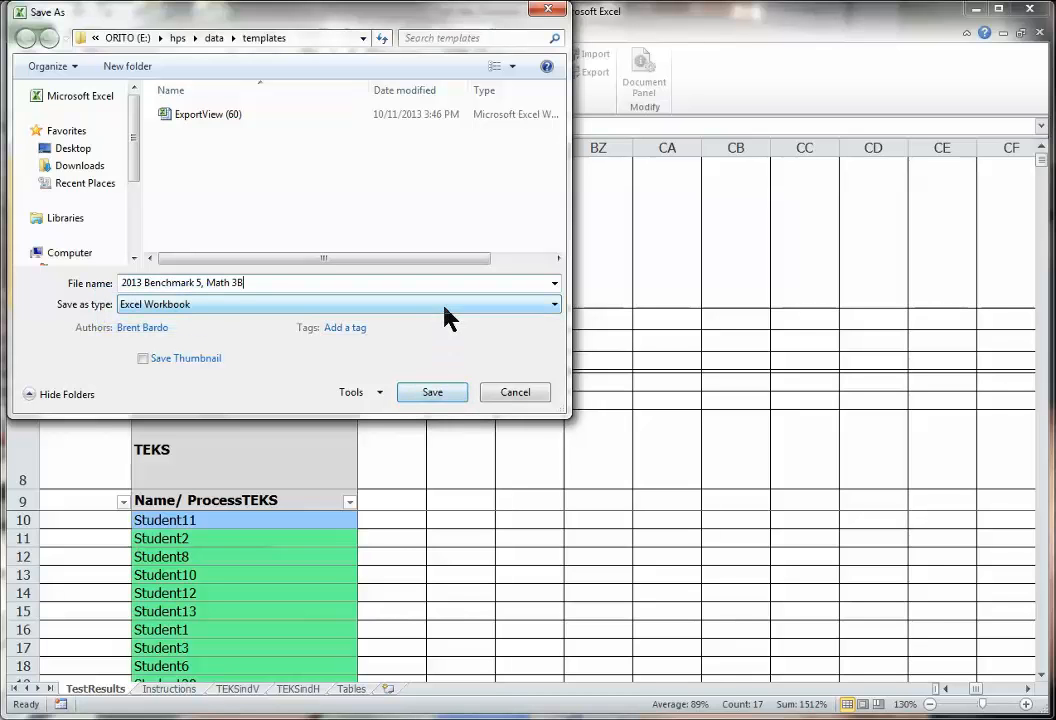
left_click(442, 392)
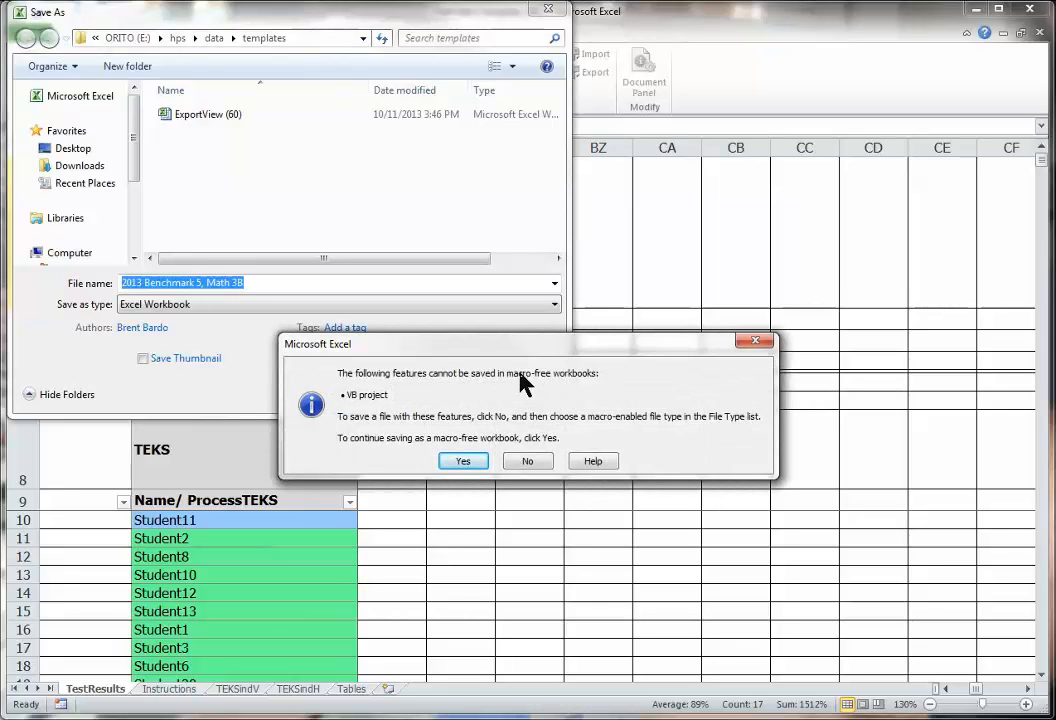
left_click(466, 462)
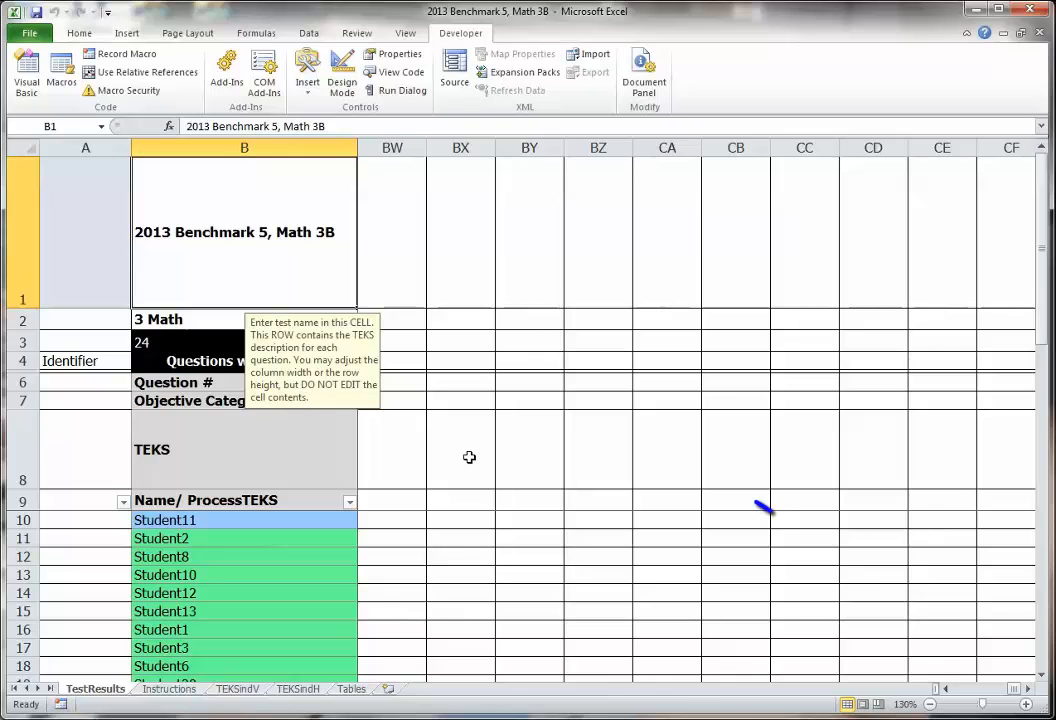
left_click_drag(1013, 689, 974, 688)
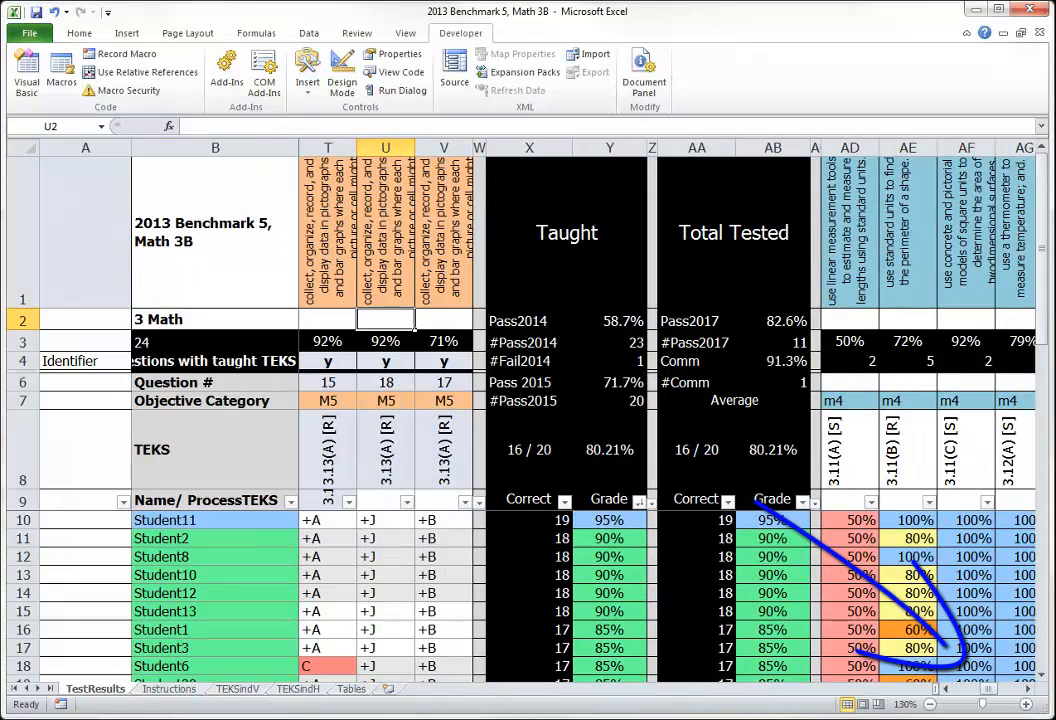